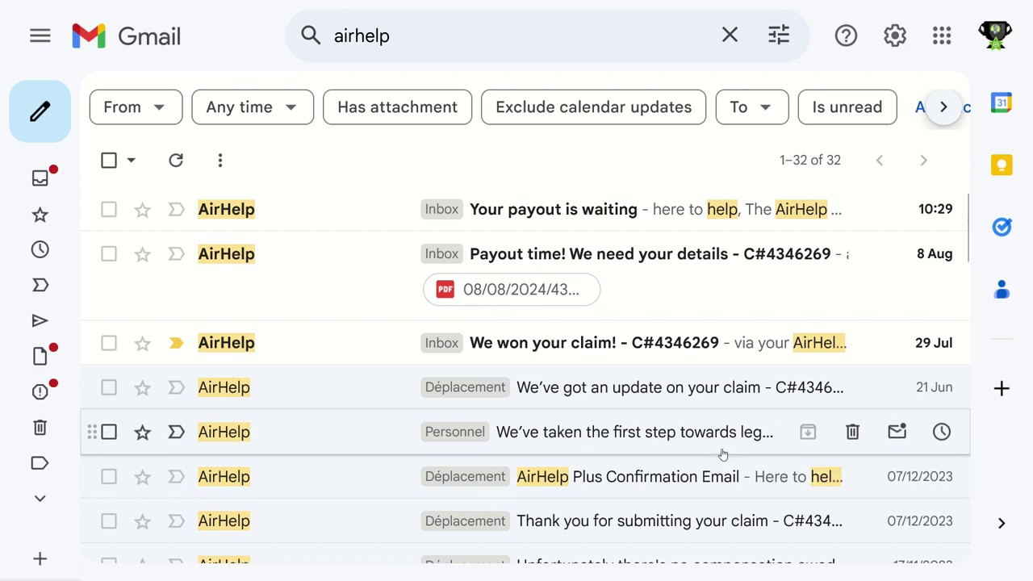
click(704, 395)
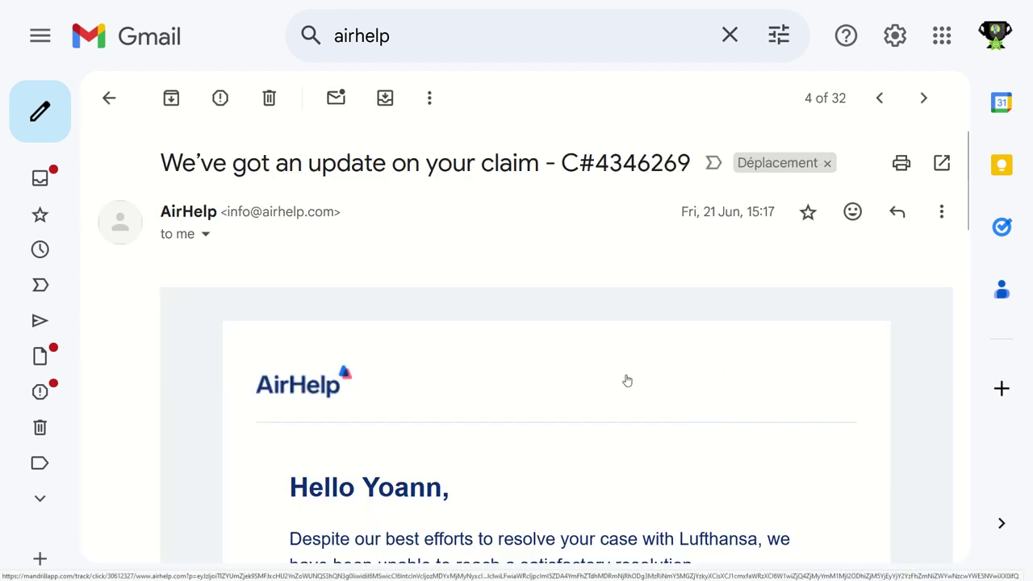
scroll(627, 381, down, 3)
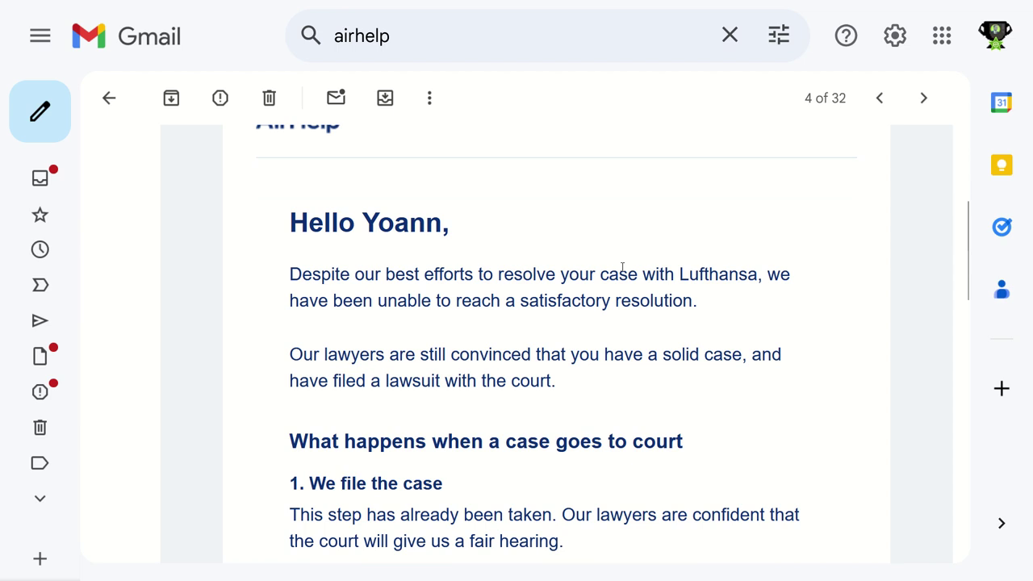
scroll(623, 269, down, 3)
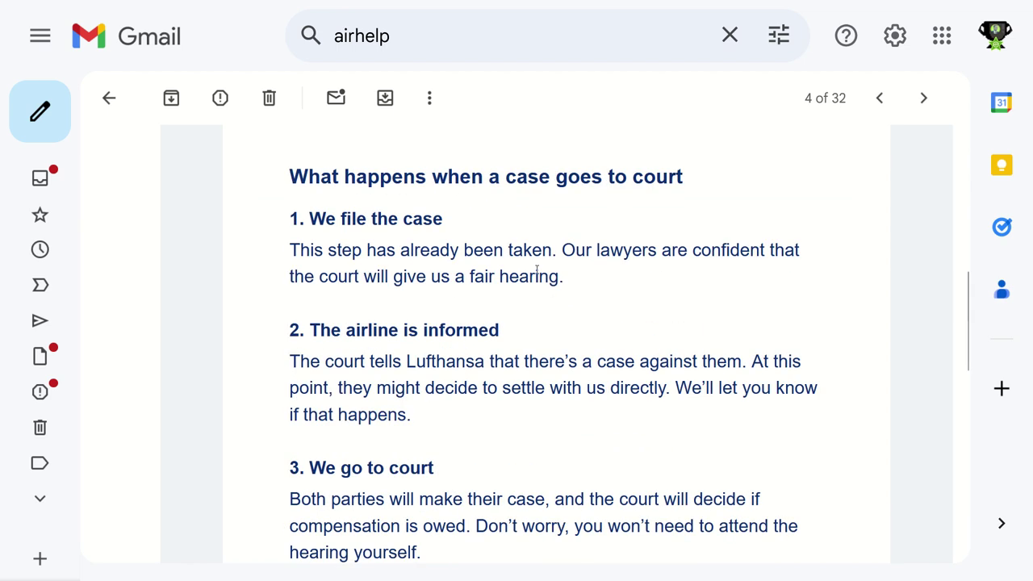
scroll(422, 296, down, 5)
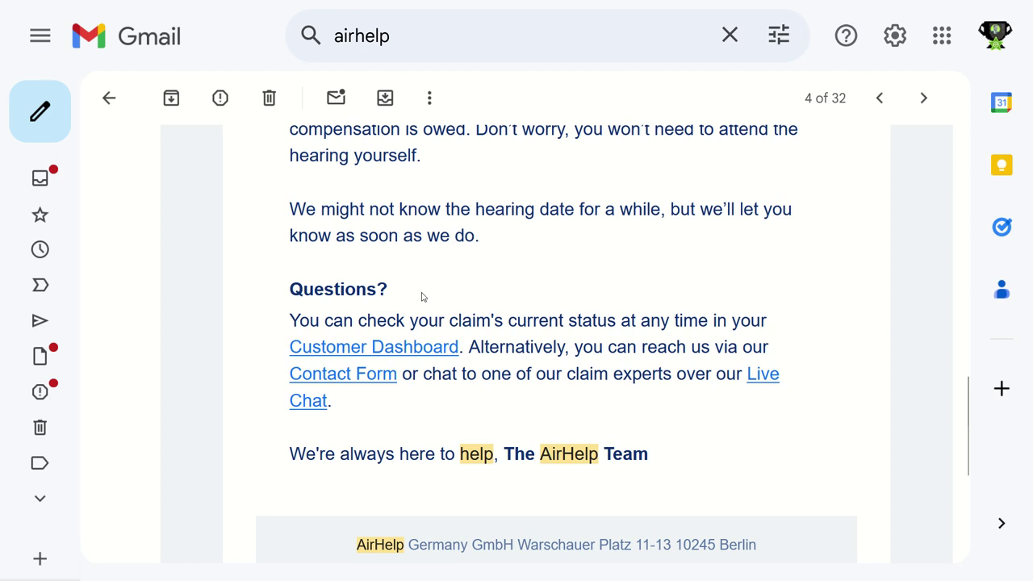
scroll(423, 296, up, 6)
click(121, 104)
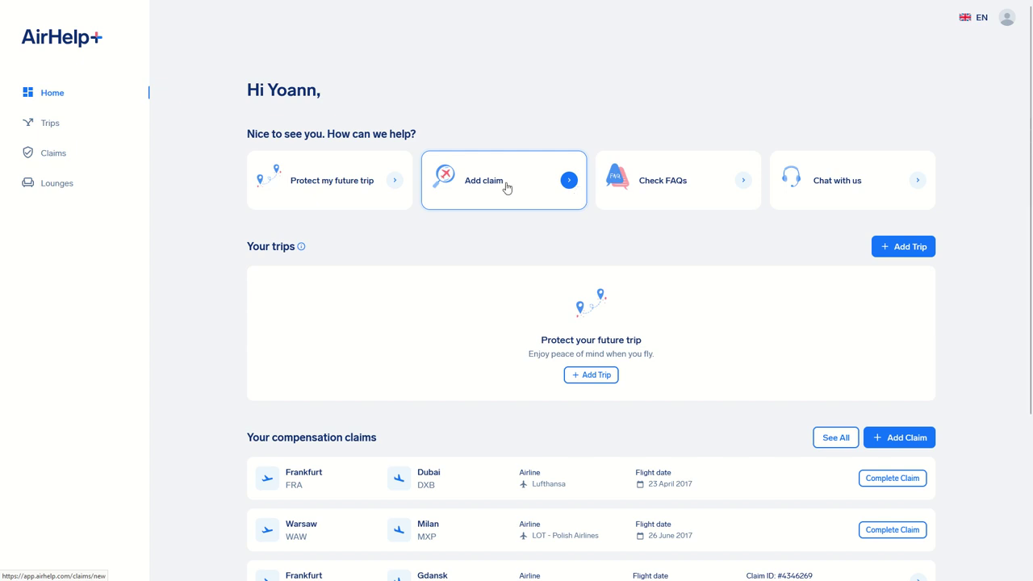
Start a new claim with New York JFK as the departure airport.
click(524, 132)
click(494, 140)
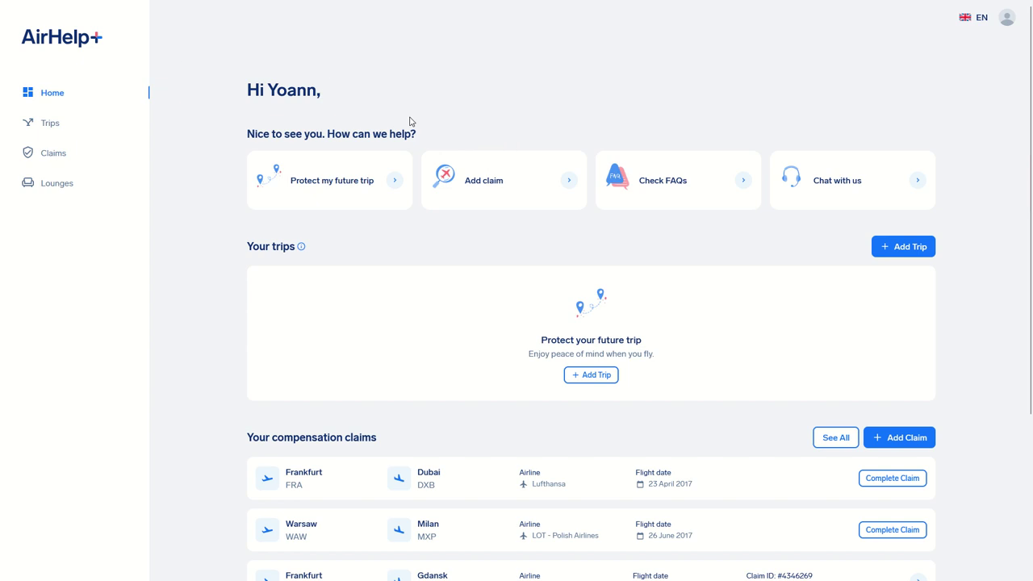
click(466, 169)
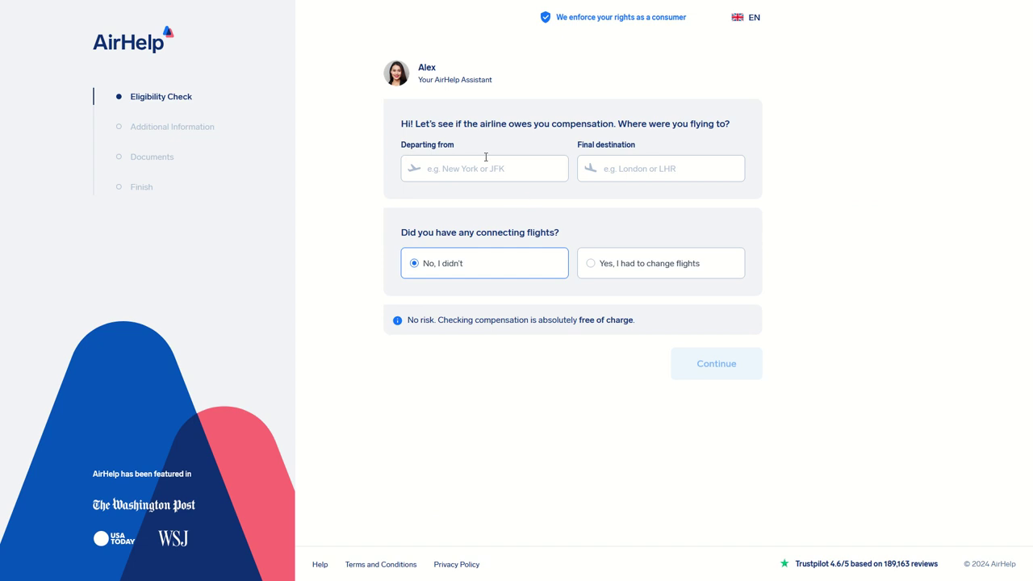
click(487, 179)
text(jfk)
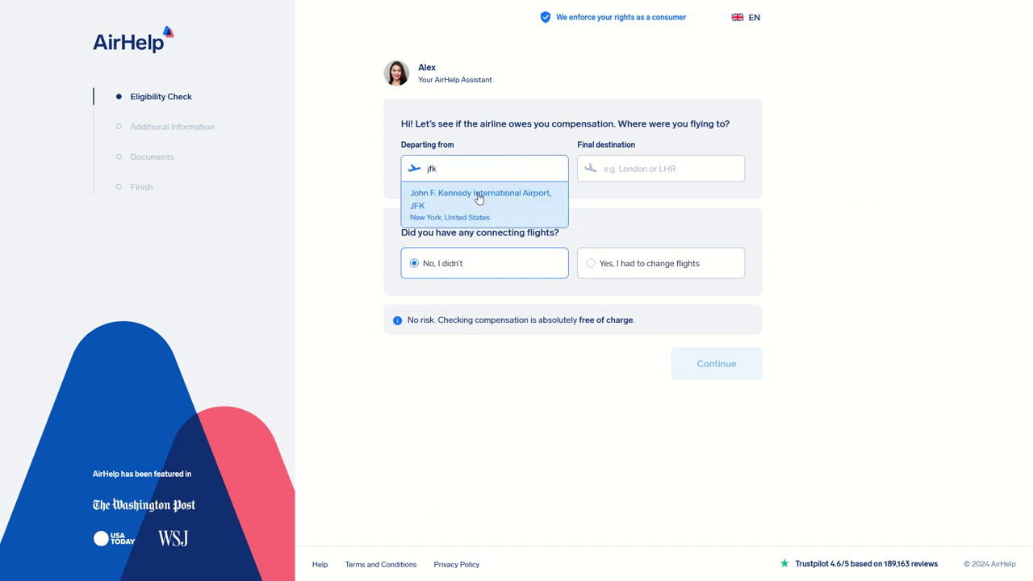
click(454, 199)
Set Paris CDG as the destination of the direct flight and continue to the departure date.
click(685, 168)
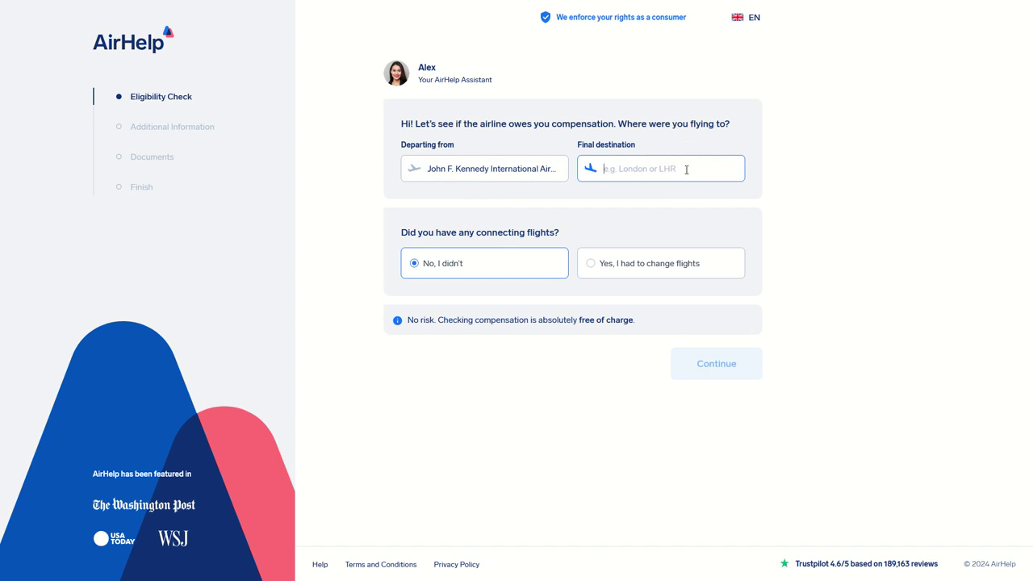
text(cdg)
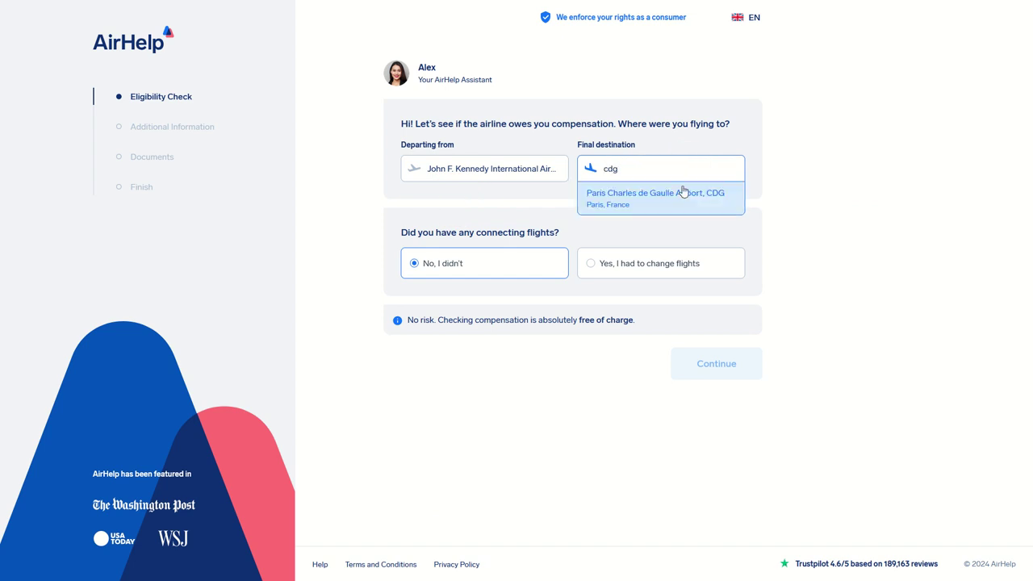
click(680, 199)
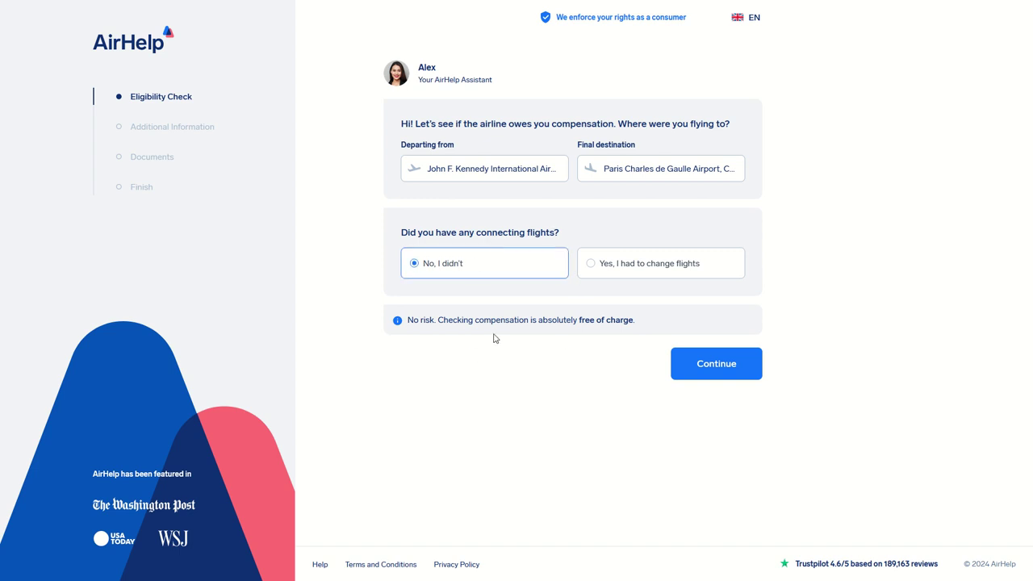
click(693, 370)
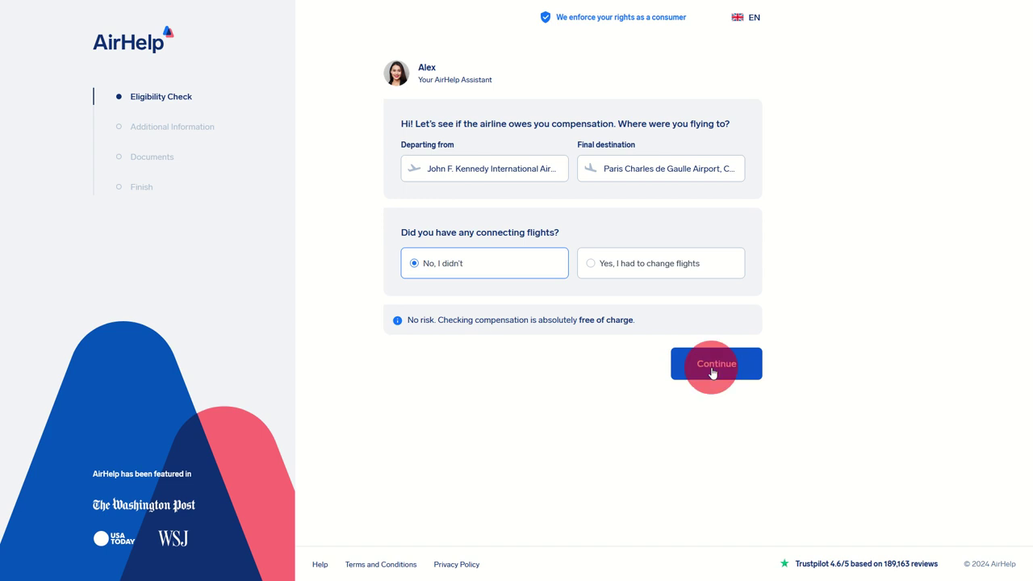
click(448, 194)
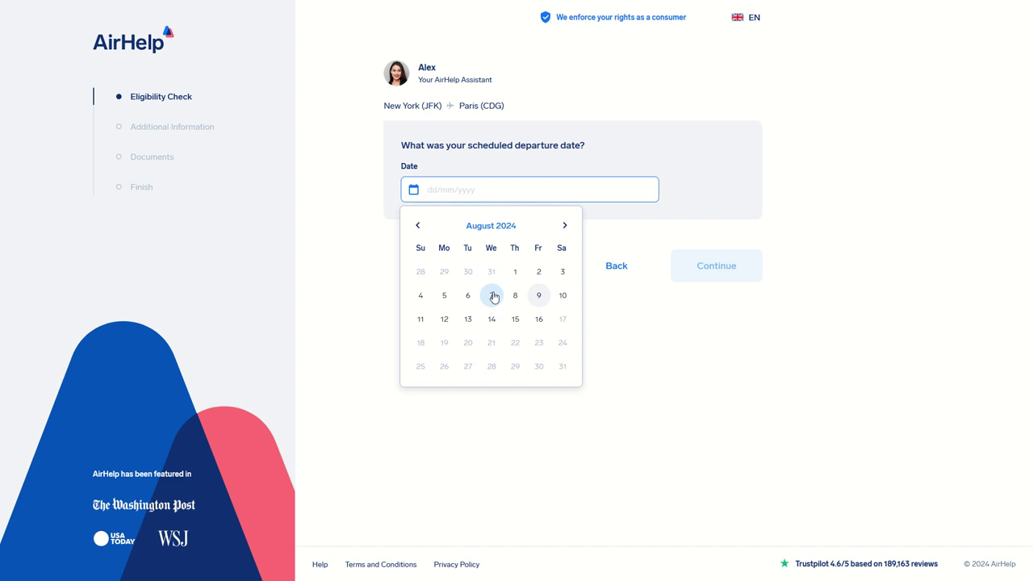
Enter departure date 7 August 2024, airline United Airlines (UA) and flight number 1234.
click(491, 295)
click(485, 306)
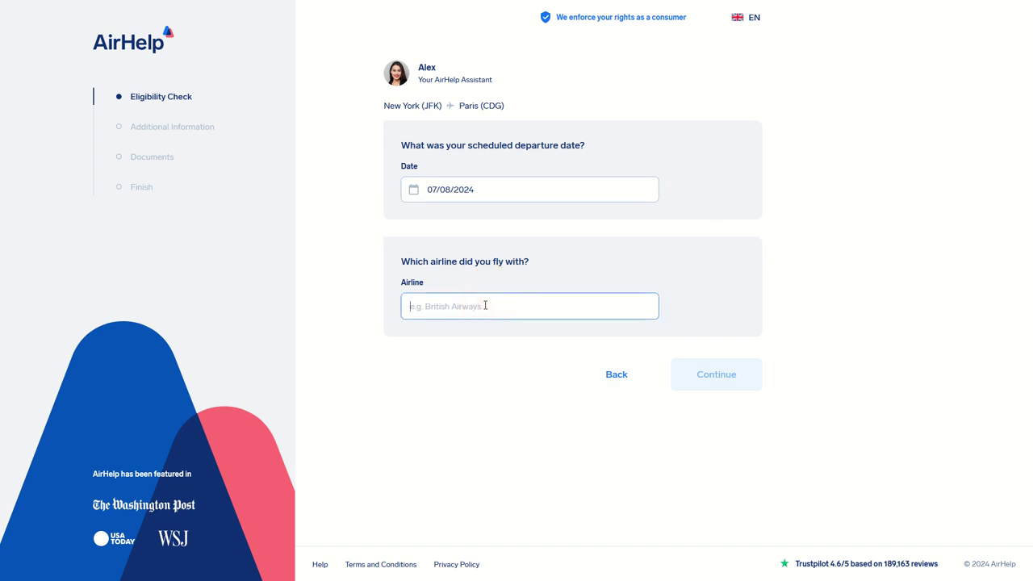
text(united)
click(447, 334)
click(509, 304)
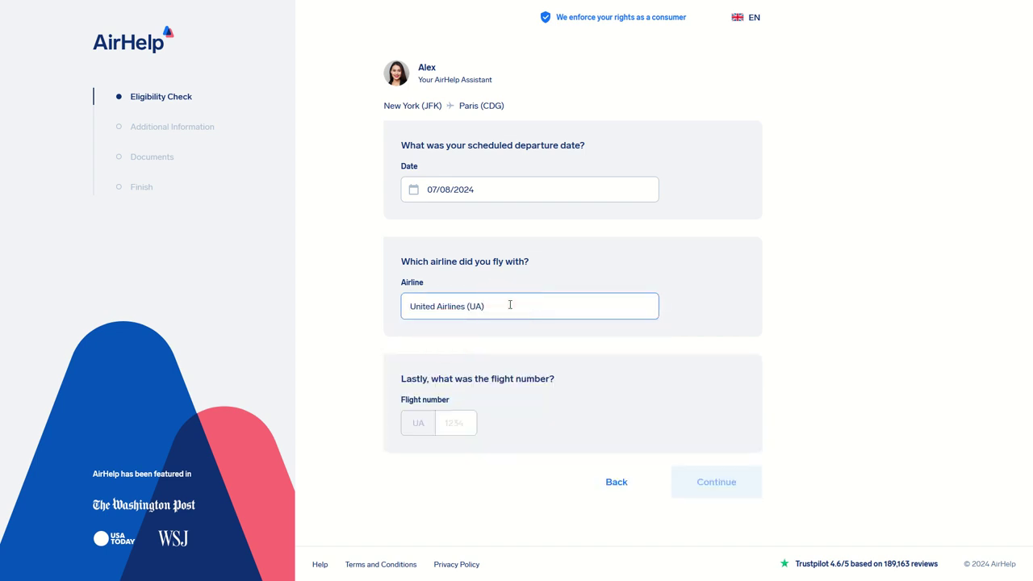
click(456, 423)
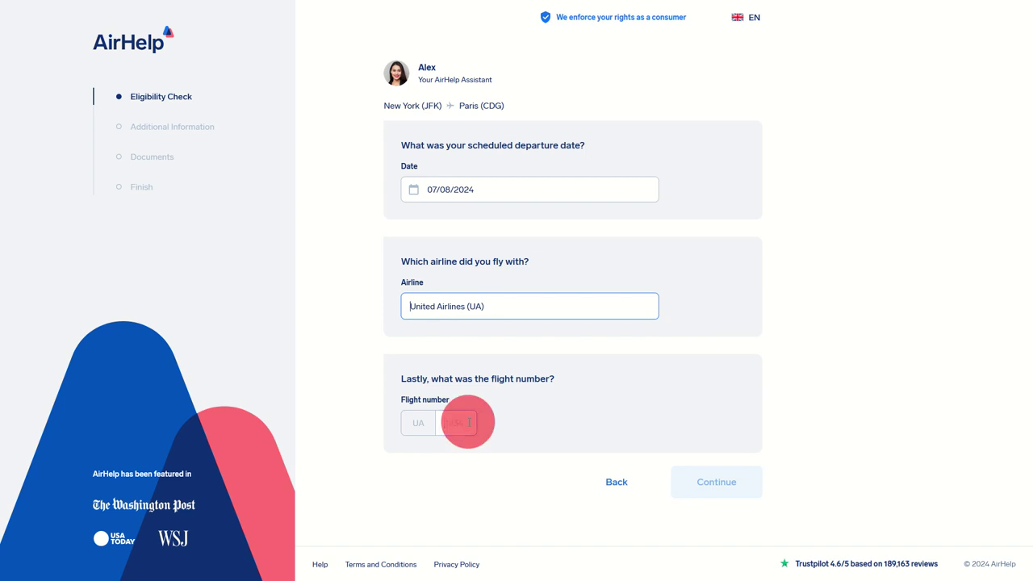
text(1234)
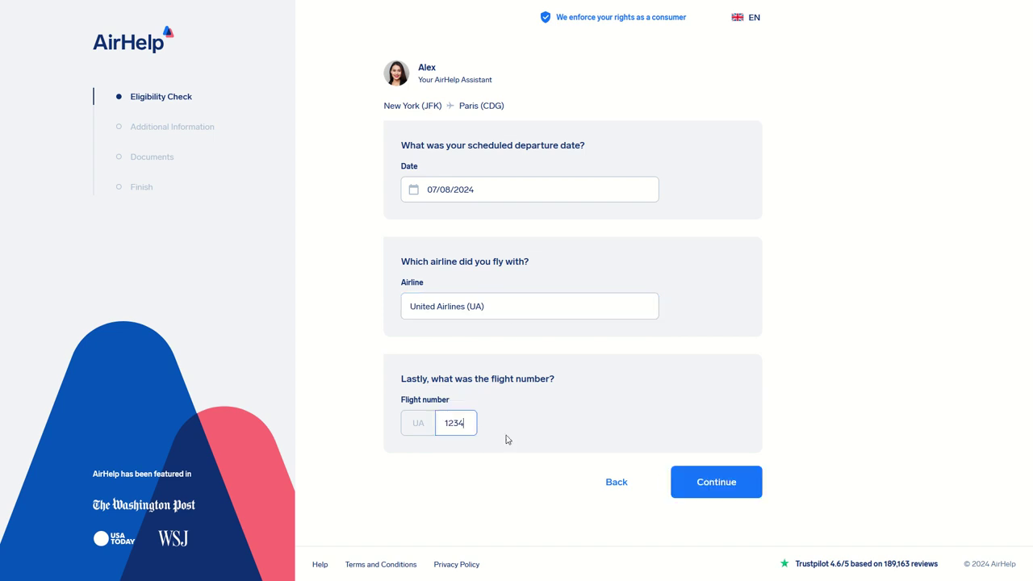
click(715, 485)
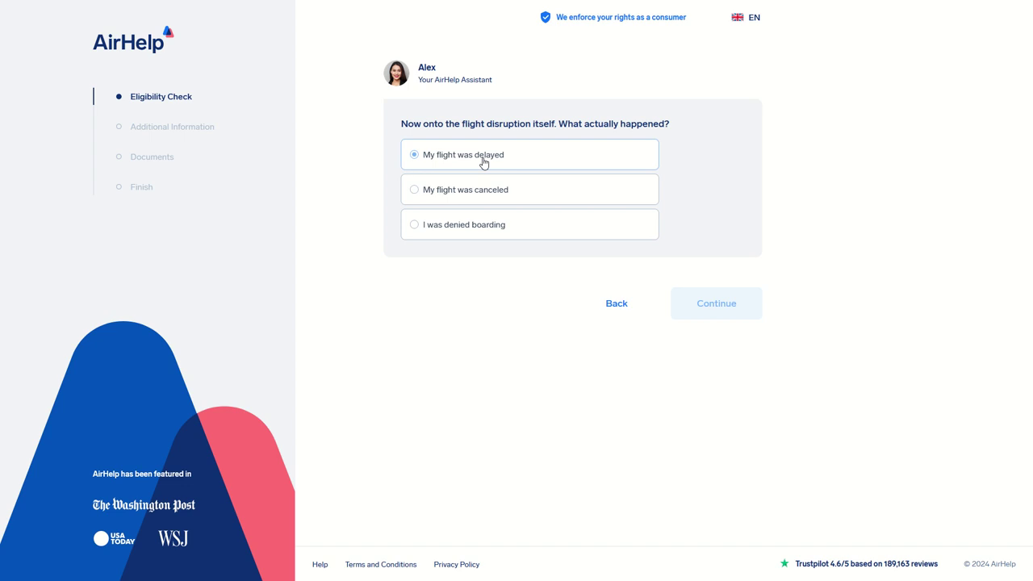
Mark the flight as delayed with arrival 2 hours or more late, and continue.
click(474, 192)
click(469, 227)
click(474, 155)
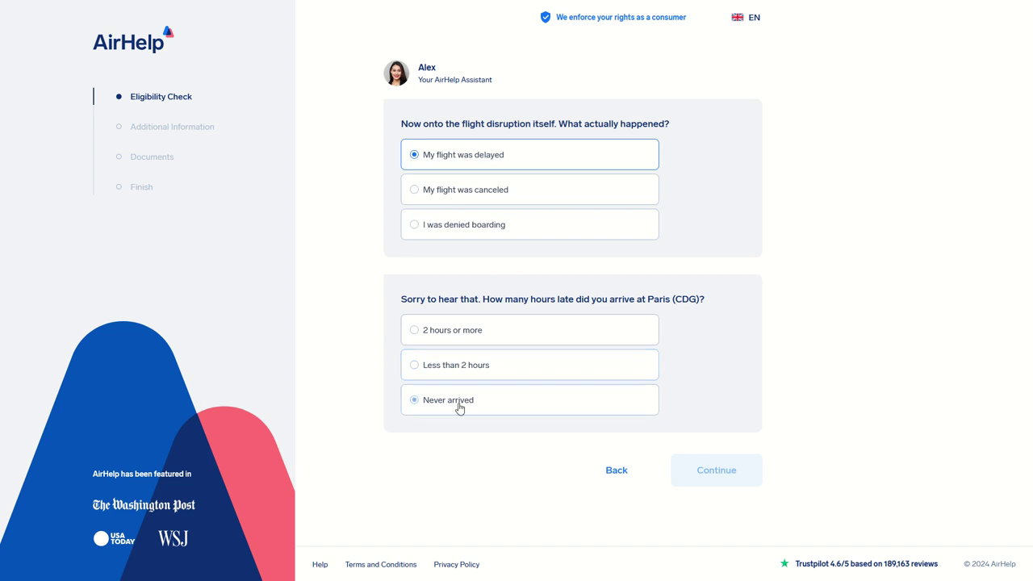
click(443, 333)
click(708, 460)
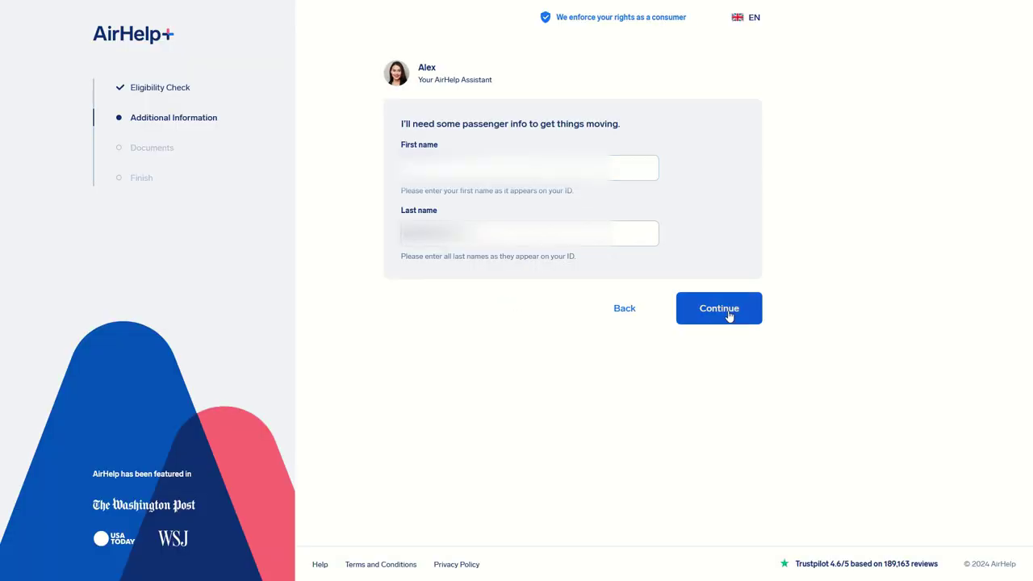
Submit the pre-filled name and address forms, then select the booking reference field.
click(704, 310)
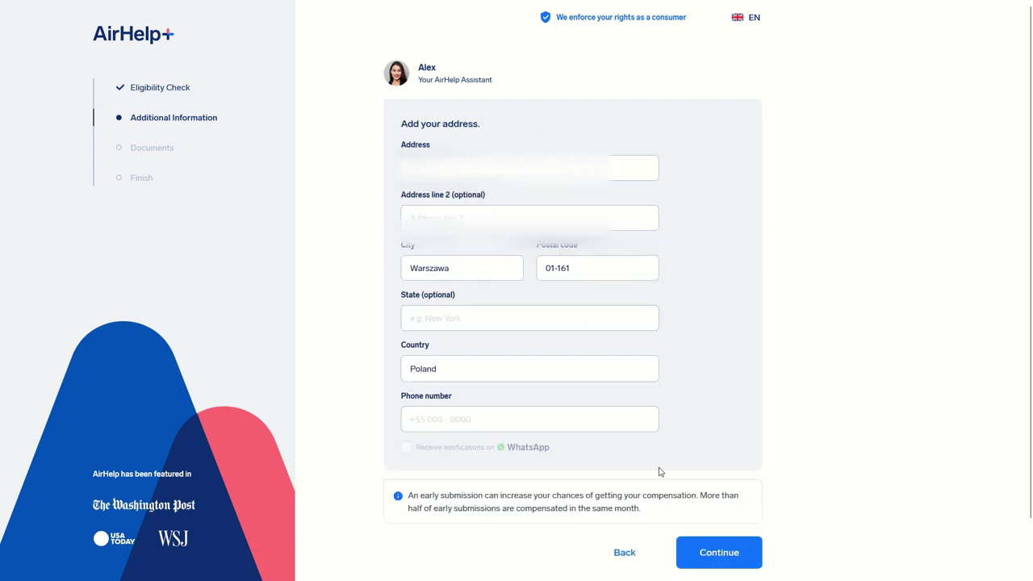
click(714, 551)
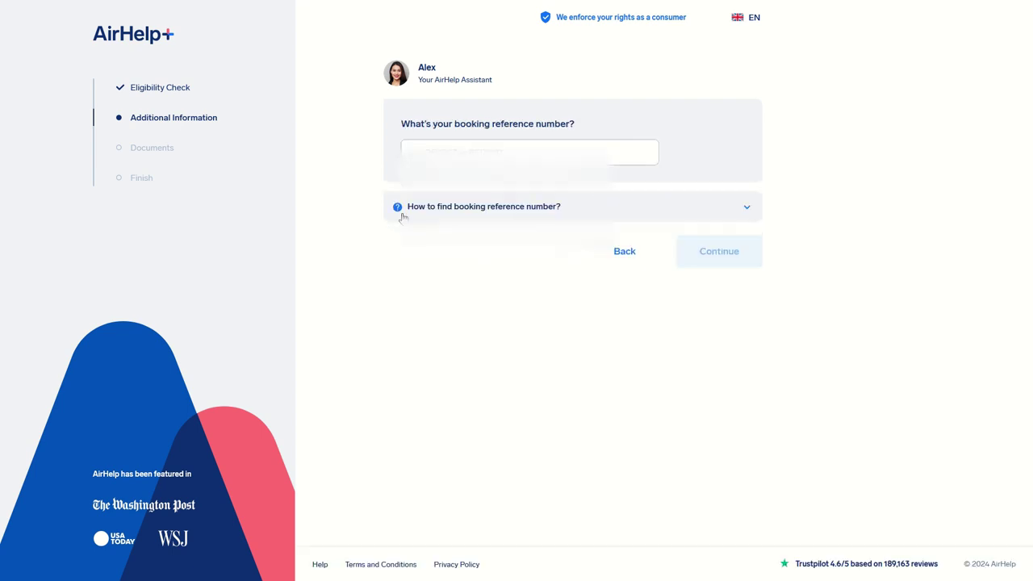
click(487, 142)
click(741, 234)
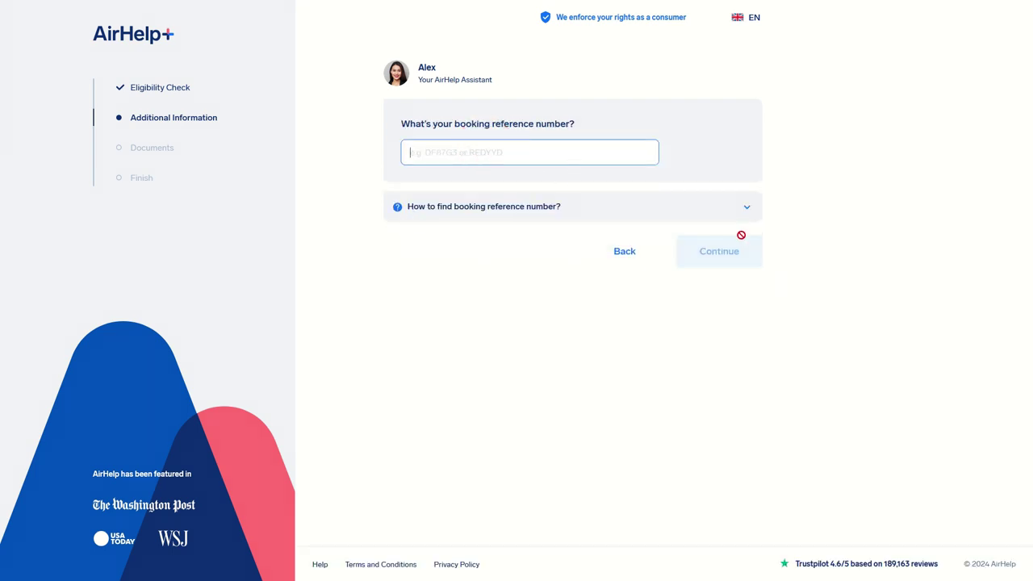